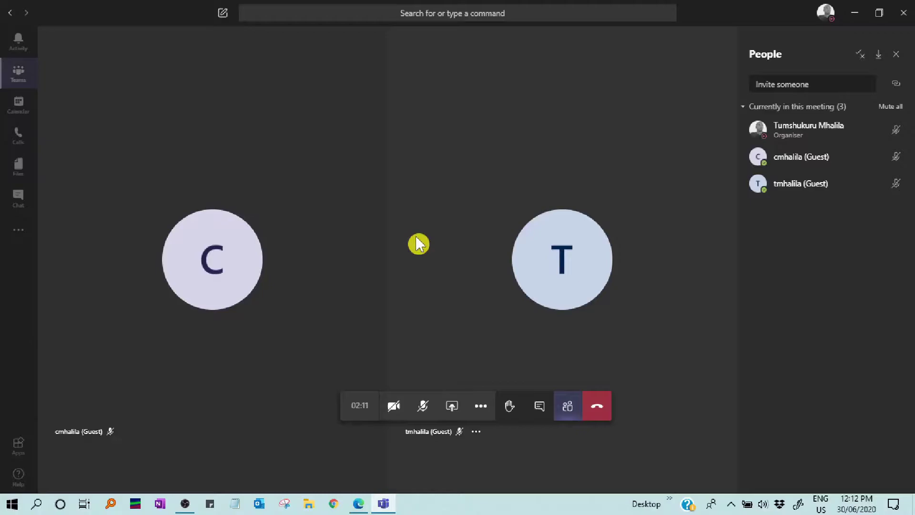
- Open the meeting's share tray showing the Desktop, Window, PowerPoint and Whiteboard options
left_click(451, 409)
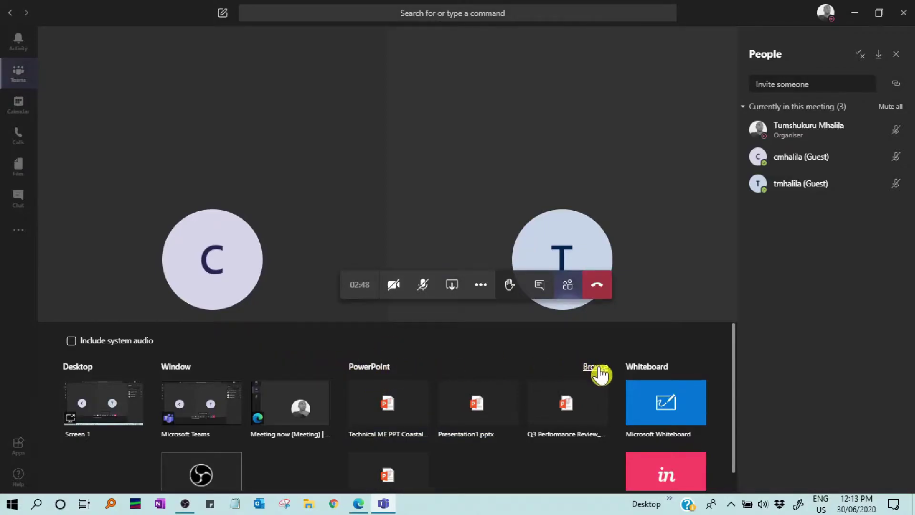
- Upload Presentation.pptx from the desktop to share it in the meeting
left_click(595, 367)
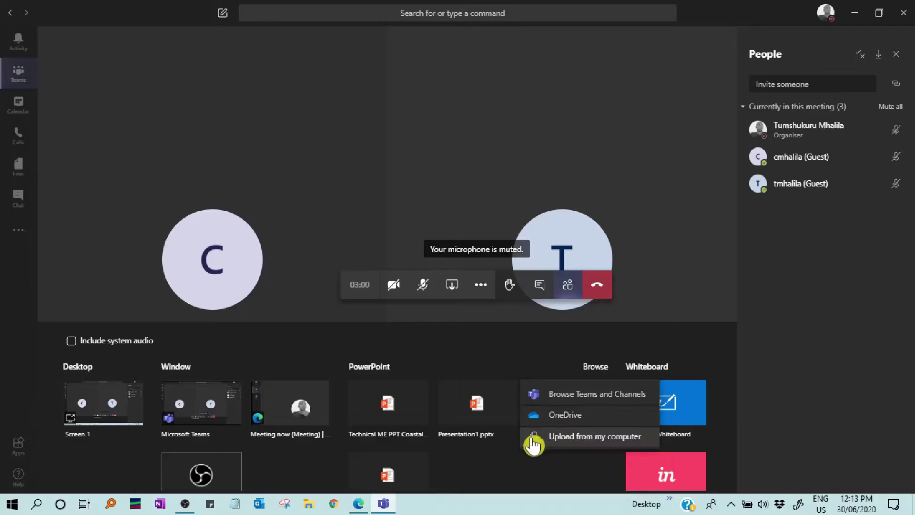
left_click(567, 436)
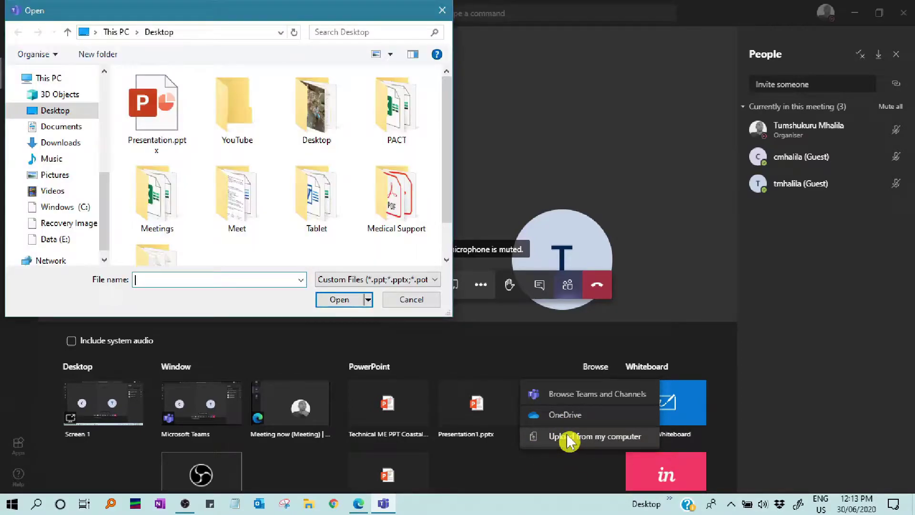
left_click(156, 109)
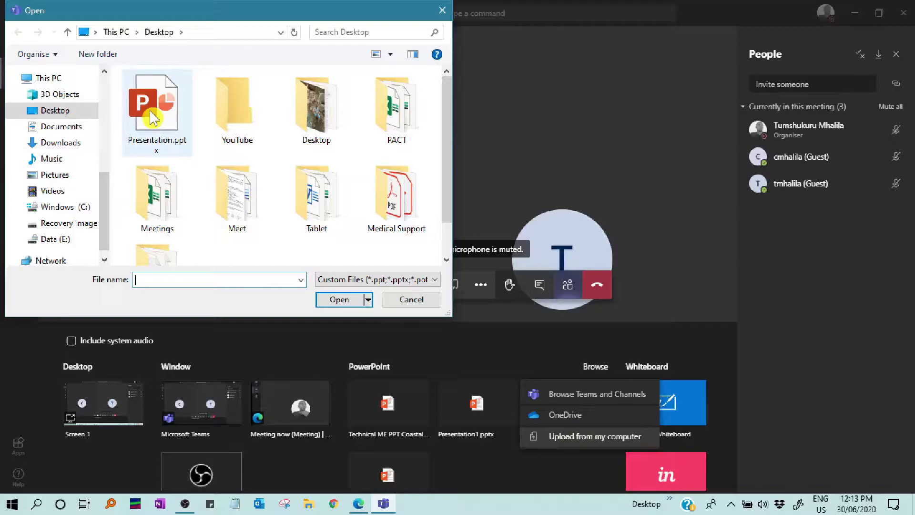
left_click(339, 300)
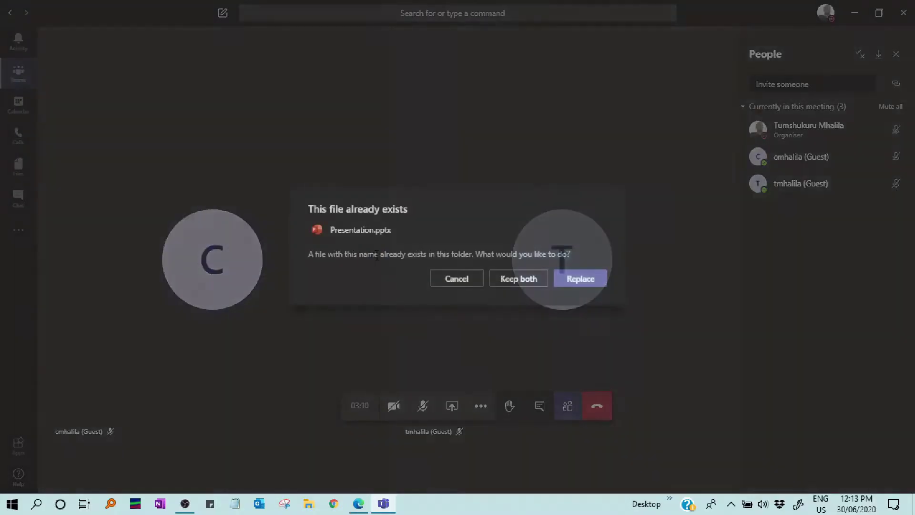
- Replace the existing Presentation.pptx and present slide 1 of 4, briefly showing then hiding the chat
left_click(579, 279)
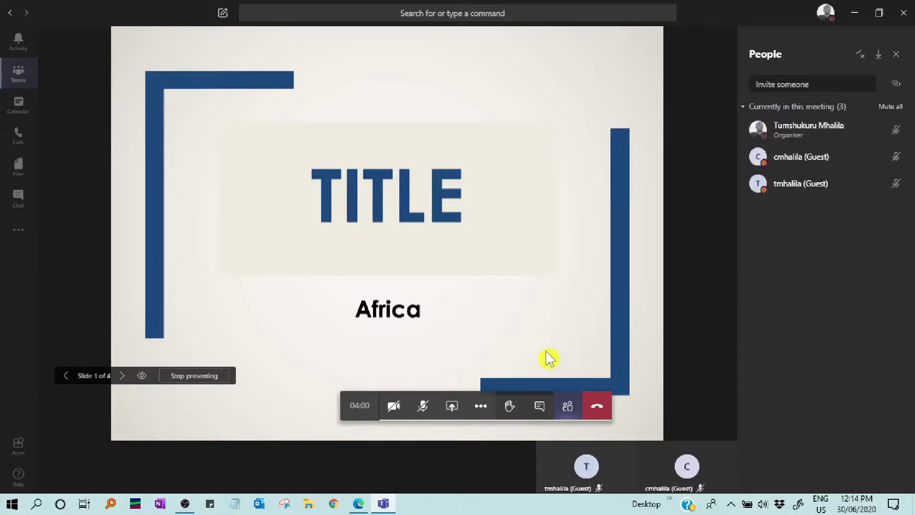
left_click(541, 411)
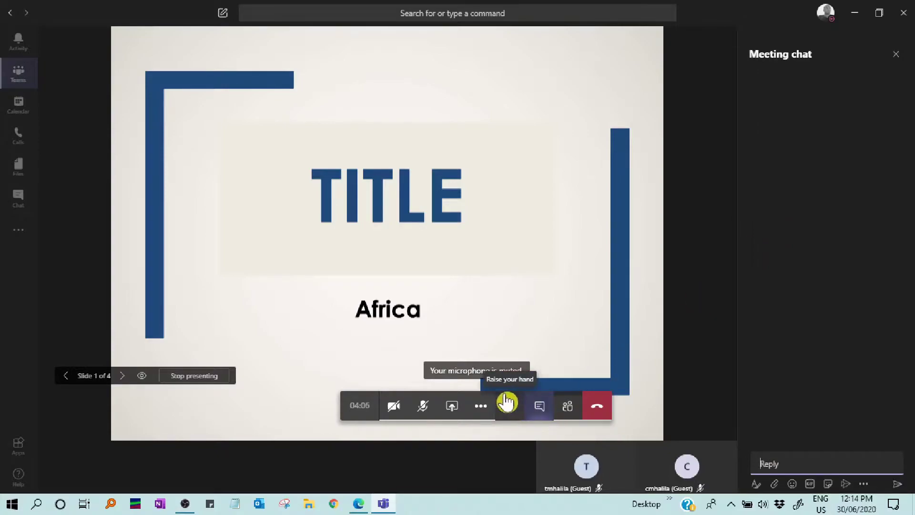
left_click(539, 411)
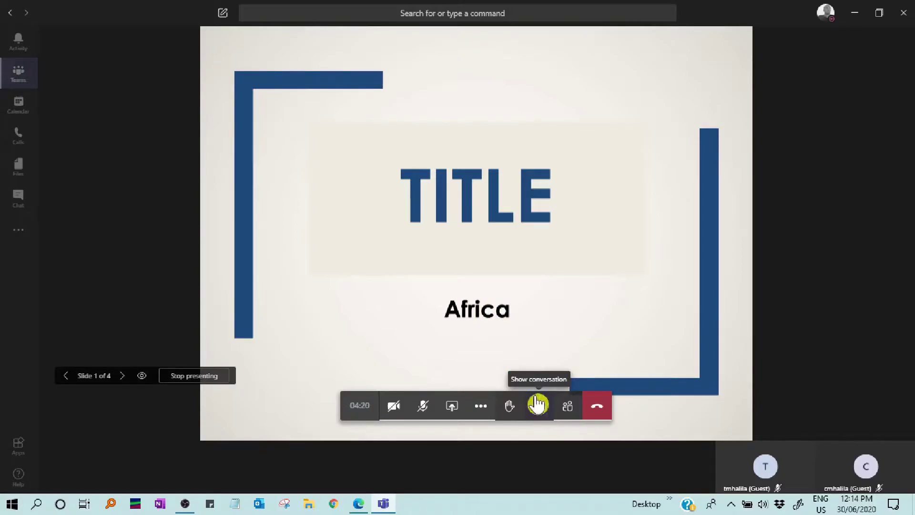
- Snap the presenter window to the left half and post 'How are you' from the guest's browser chat
left_click_drag(170, 18, 2, 134)
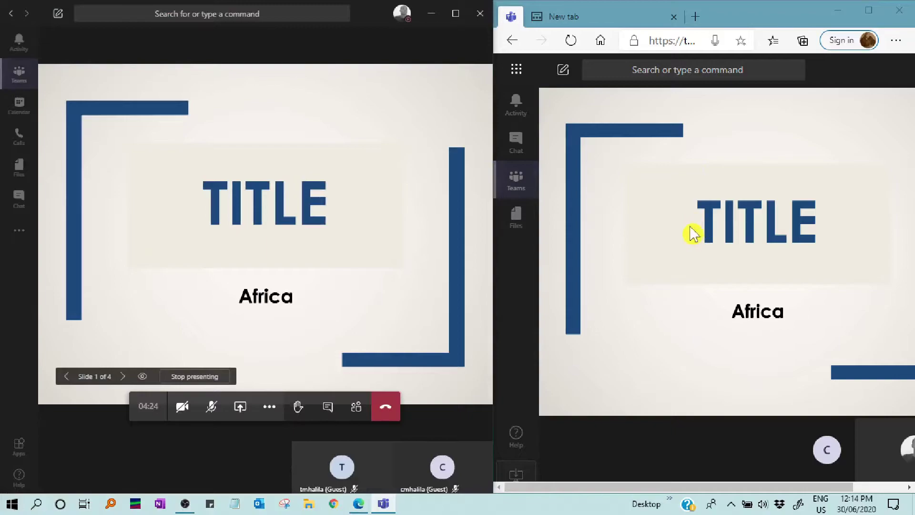
mouse_move(635, 288)
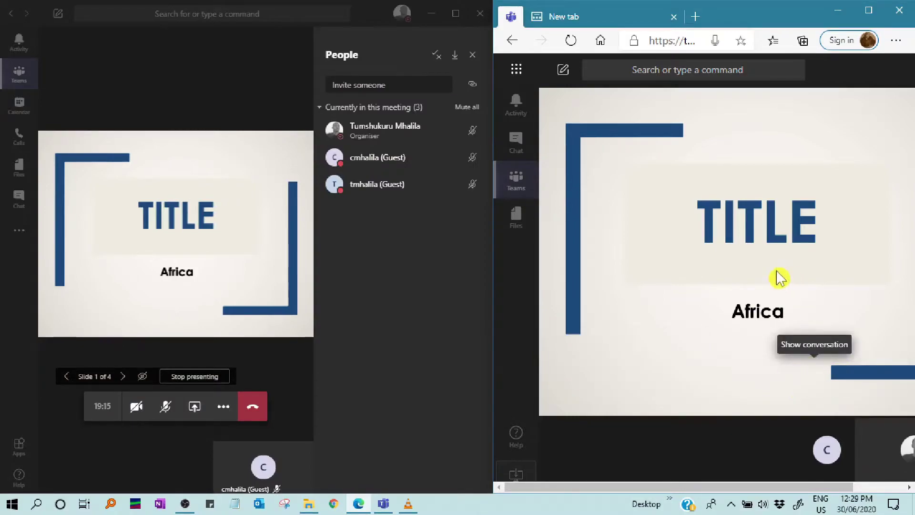
mouse_move(629, 351)
left_click(816, 377)
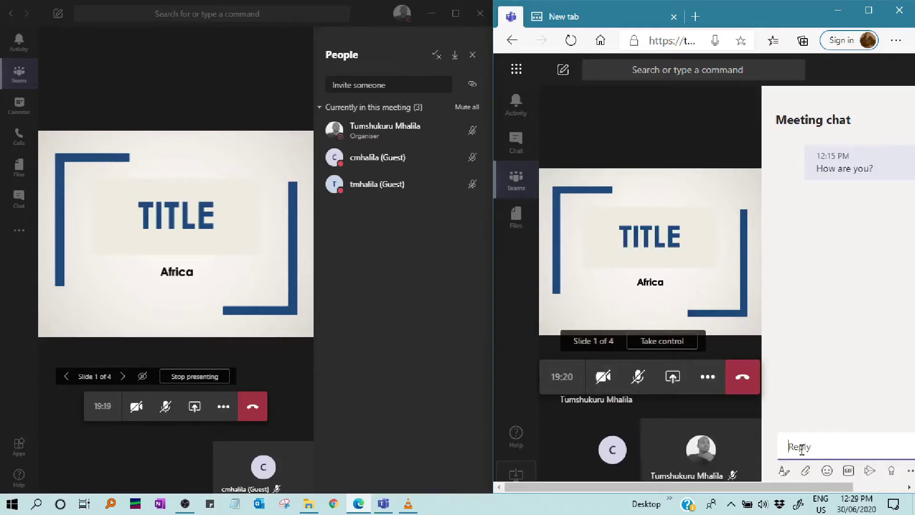
type("How are you")
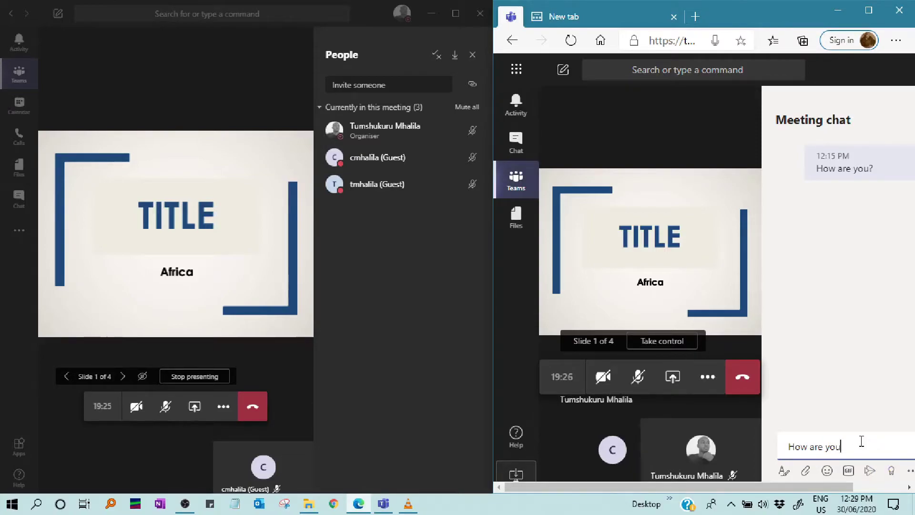
key("Return")
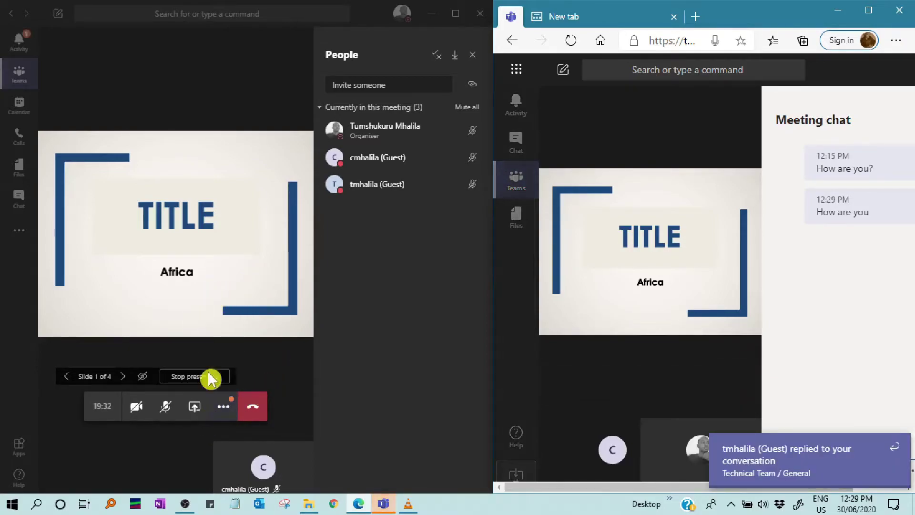
- Raise the guest's hand and show the three-person participant list in the presenter's window
left_click(224, 409)
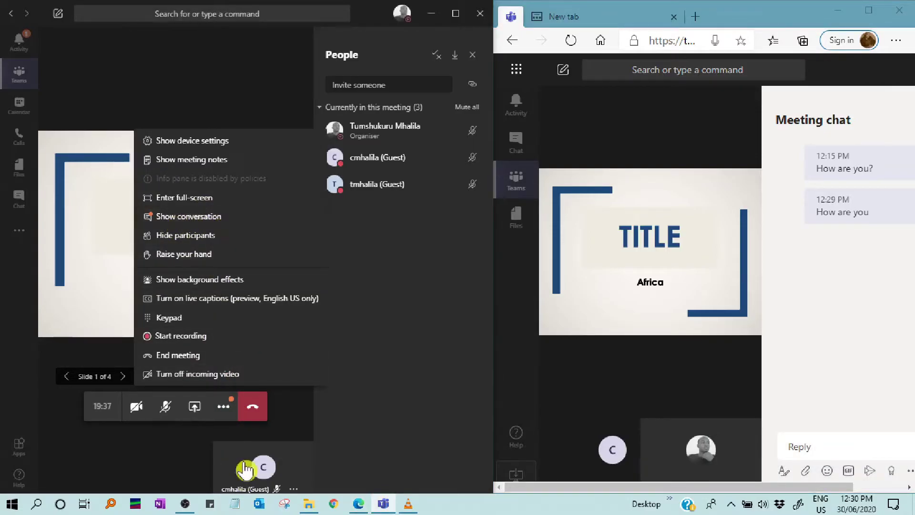
left_click(201, 217)
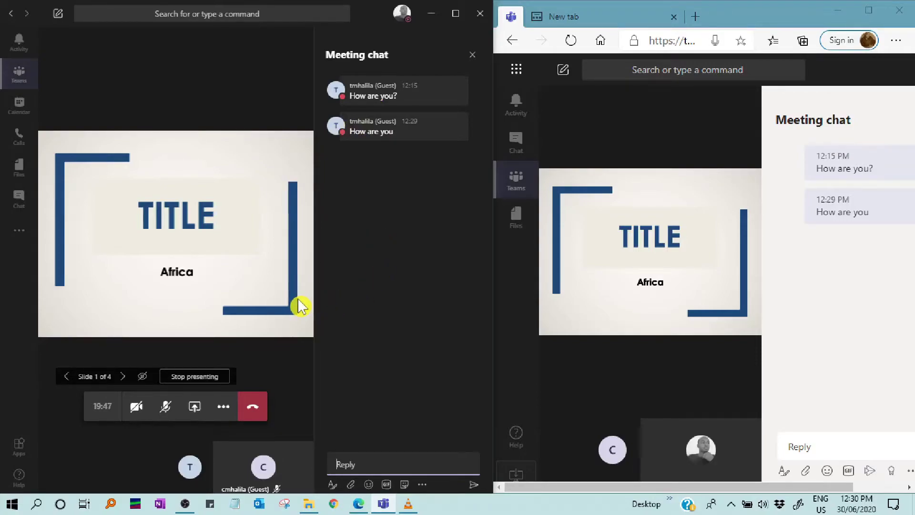
mouse_move(714, 419)
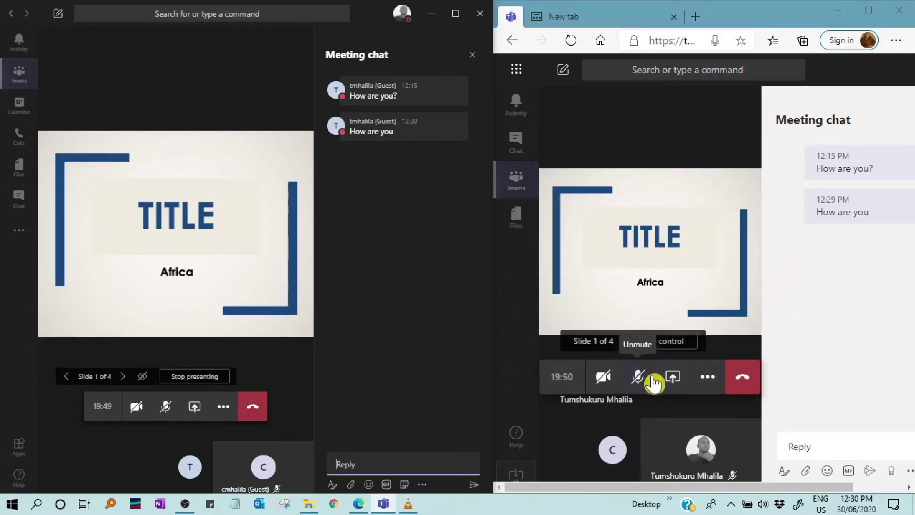
left_click(704, 376)
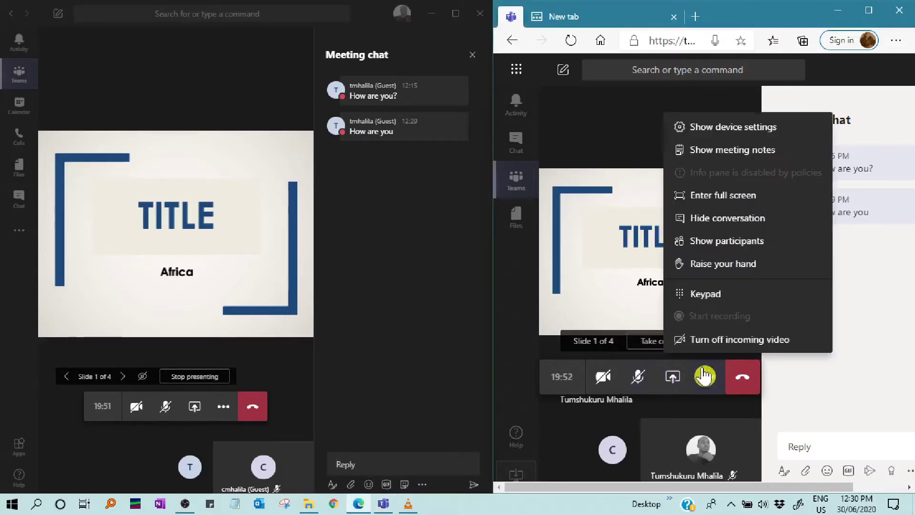
left_click(713, 264)
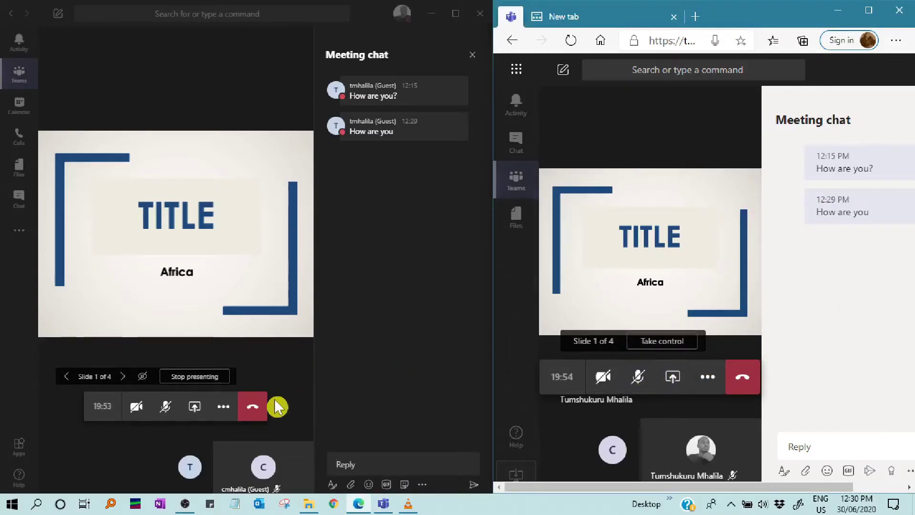
left_click(223, 406)
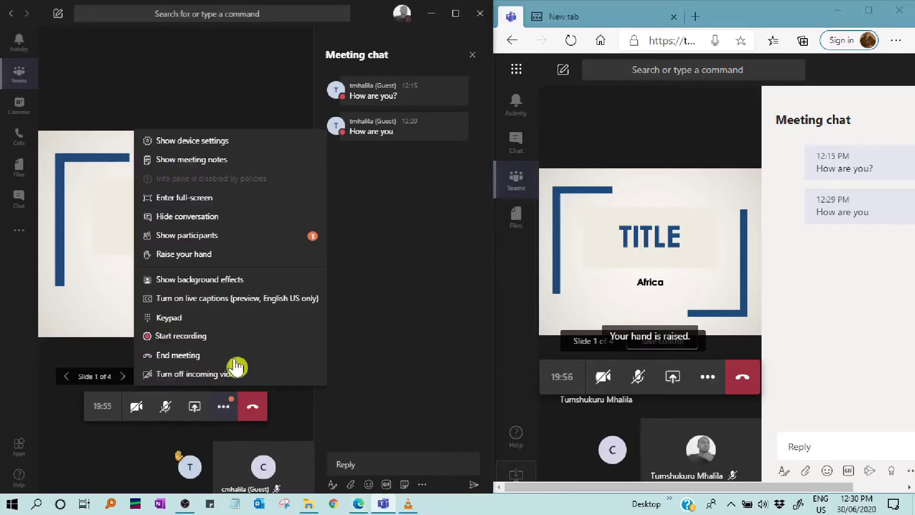
left_click(229, 245)
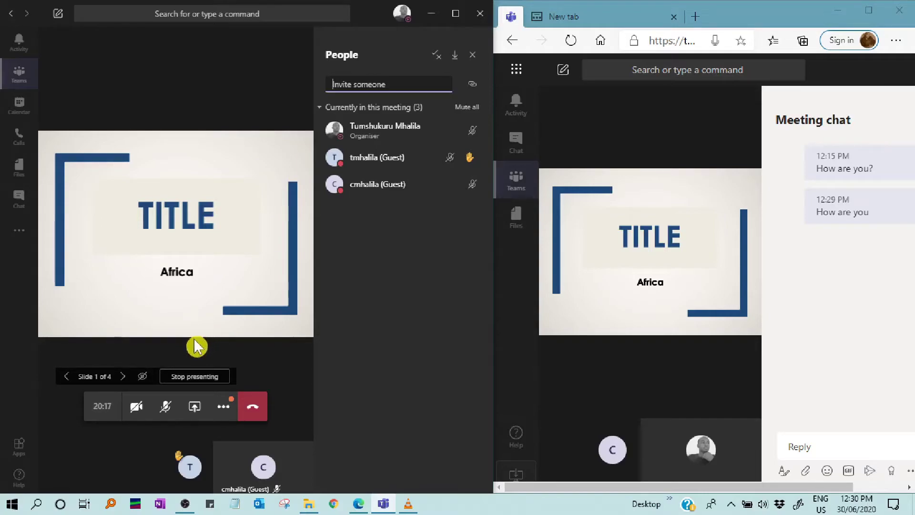
- Take control of the deck as the guest and advance to slide 3, East Africa Tourism
mouse_move(602, 311)
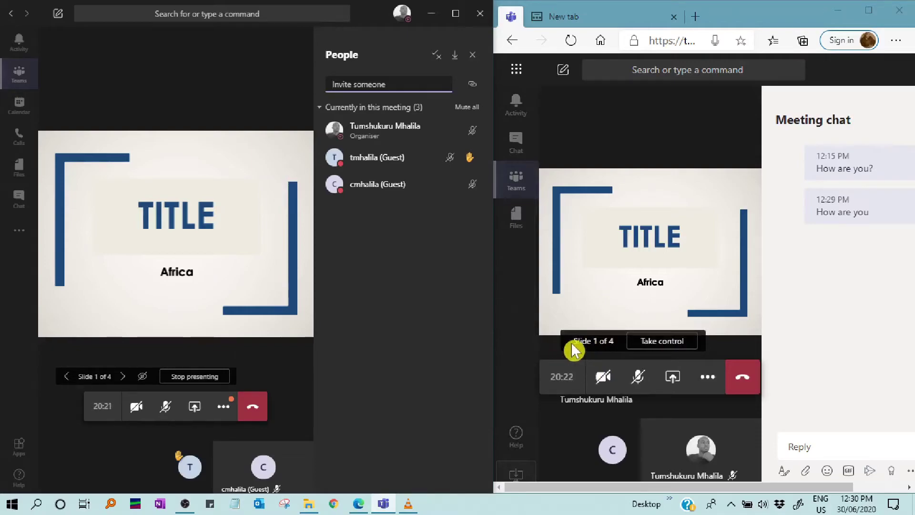
left_click(662, 348)
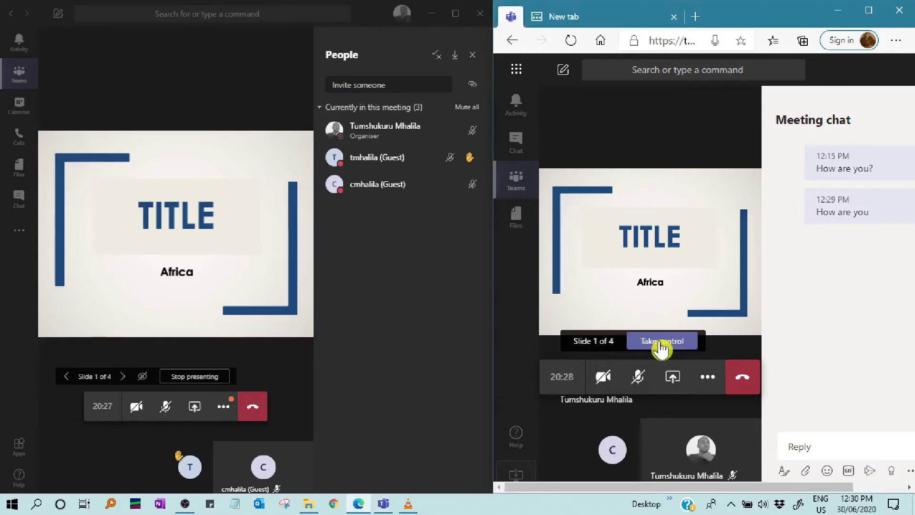
left_click(661, 348)
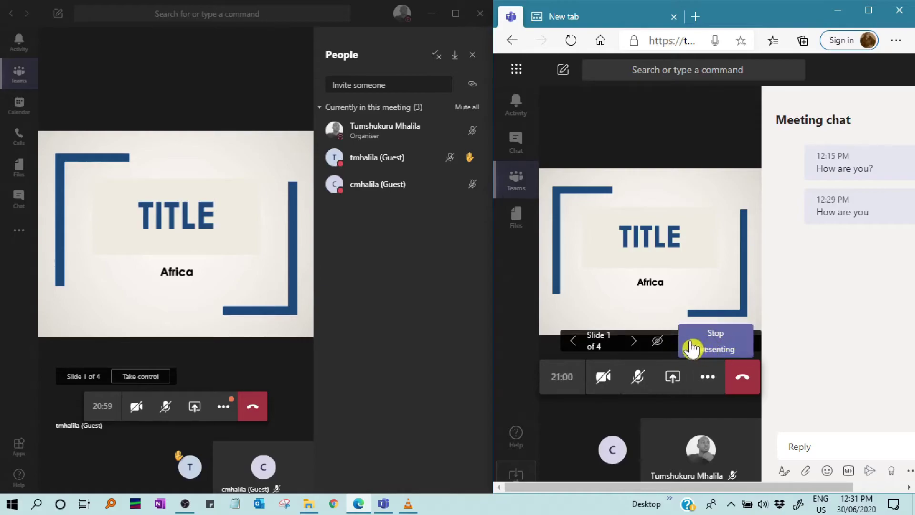
left_click(634, 340)
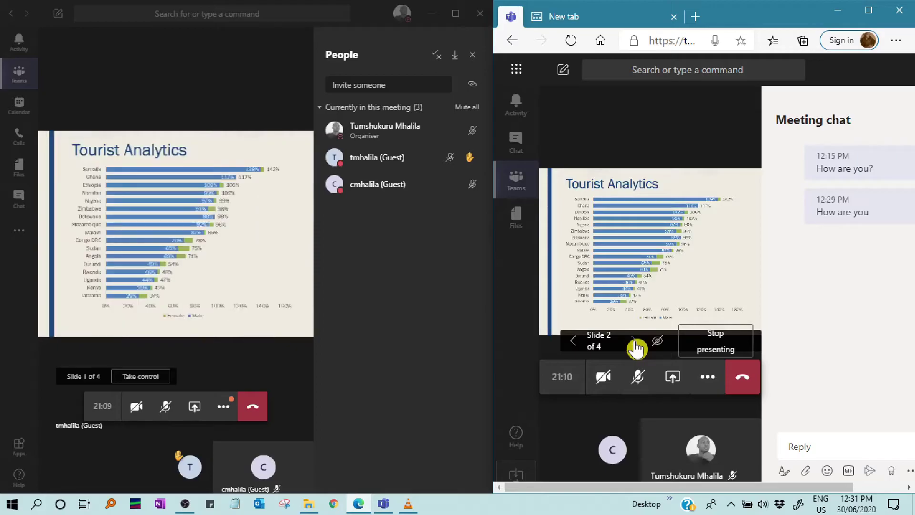
left_click(635, 340)
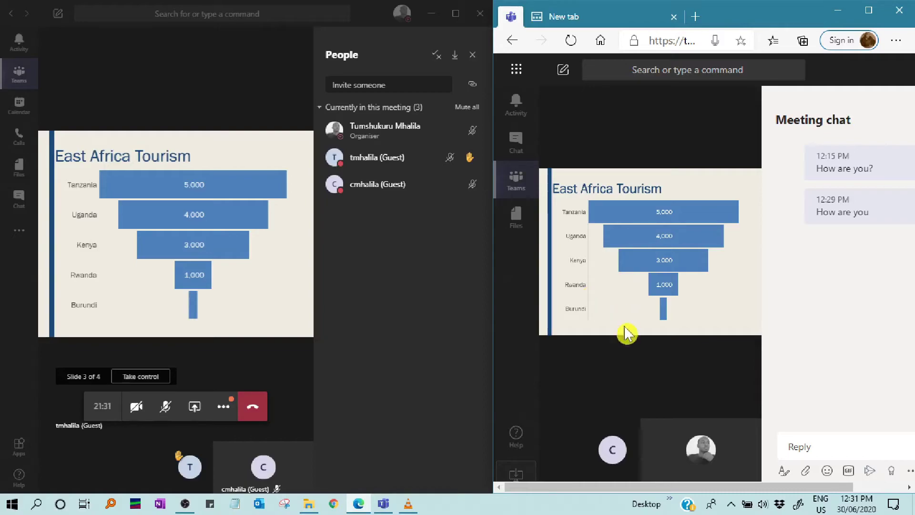
mouse_move(611, 310)
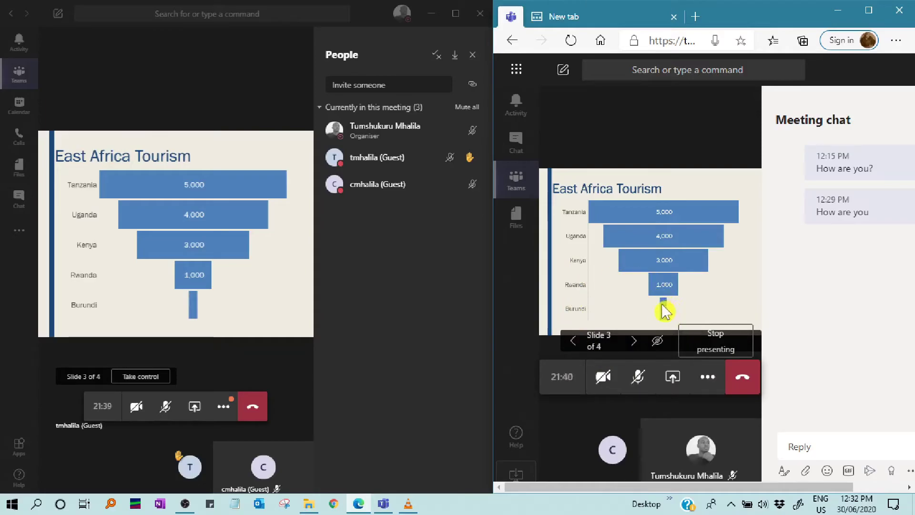
- Reclaim control of the shared deck in the presenter's window, staying on slide 3 of 4
left_click(140, 377)
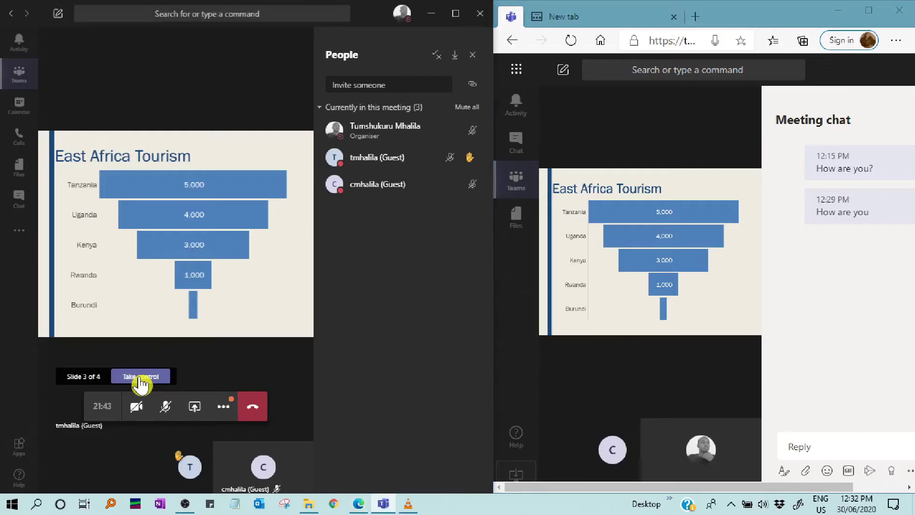
left_click(141, 377)
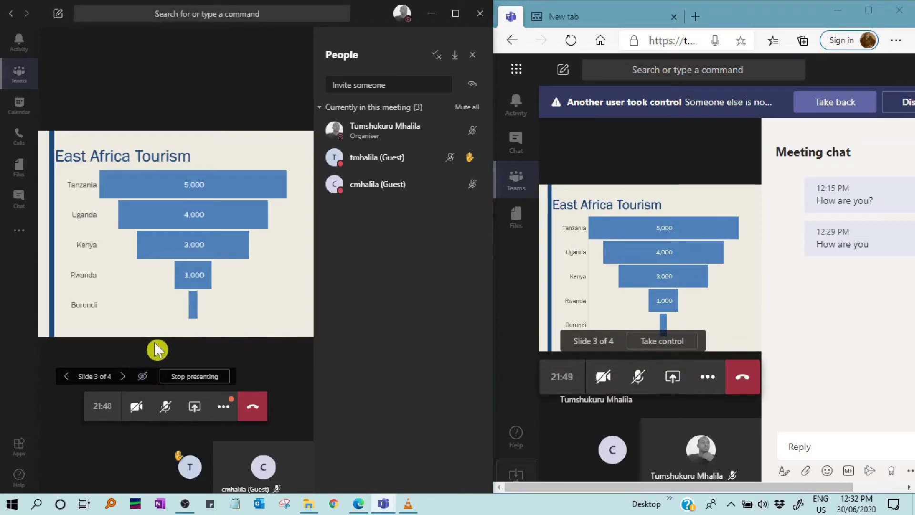
left_click(143, 381)
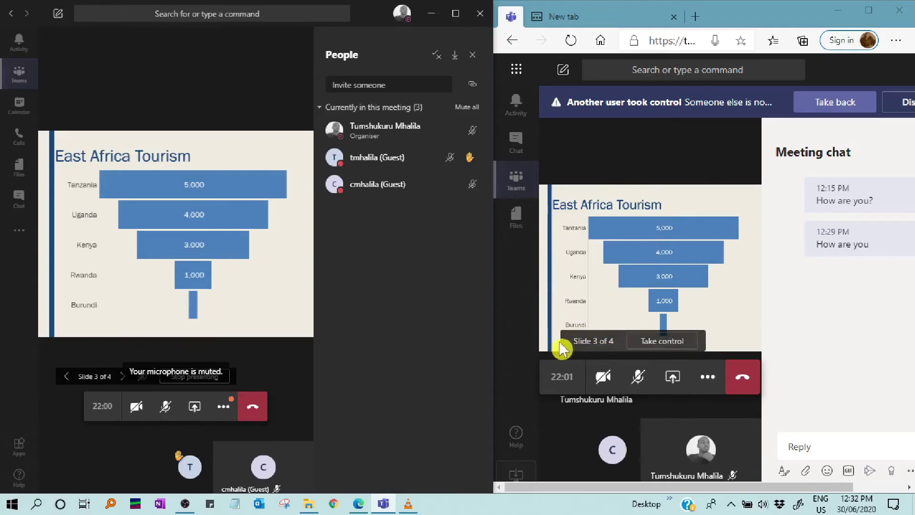
- Enable private viewing, browse the slides as the guest, then return to the presenter's slide
left_click(142, 377)
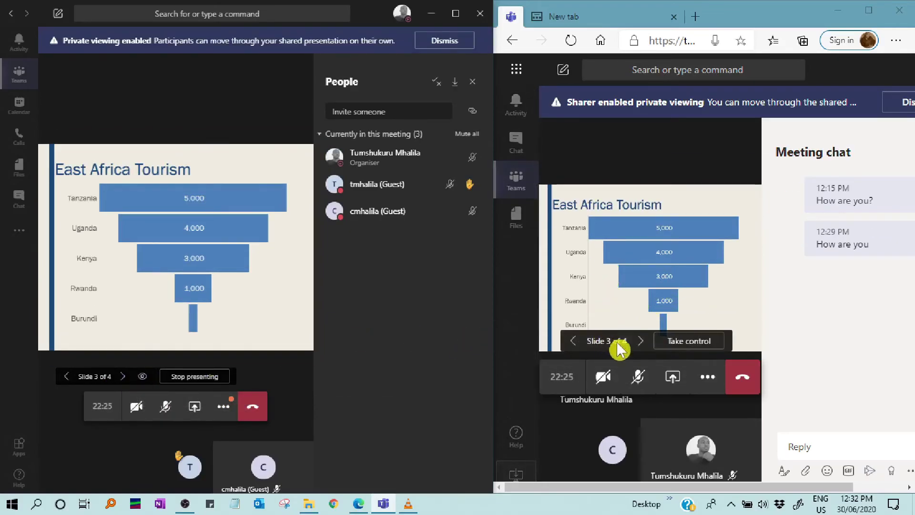
left_click(572, 342)
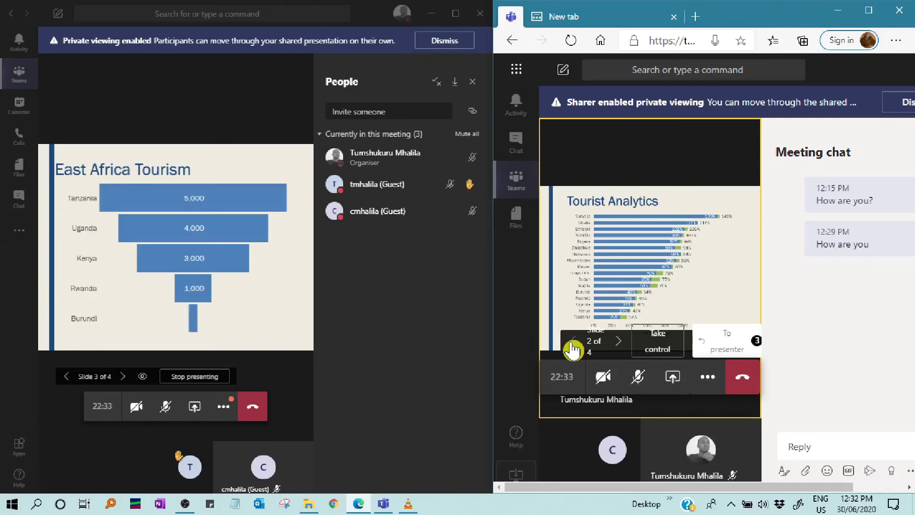
left_click(621, 347)
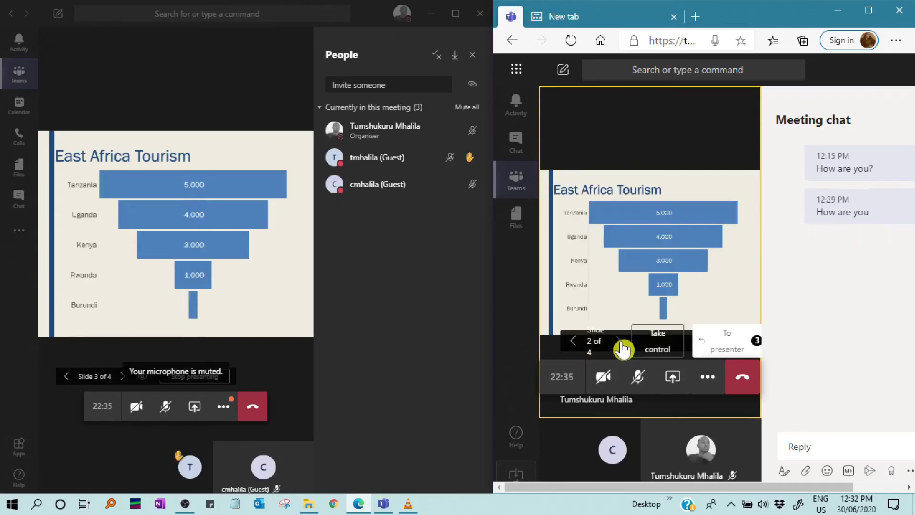
left_click(621, 344)
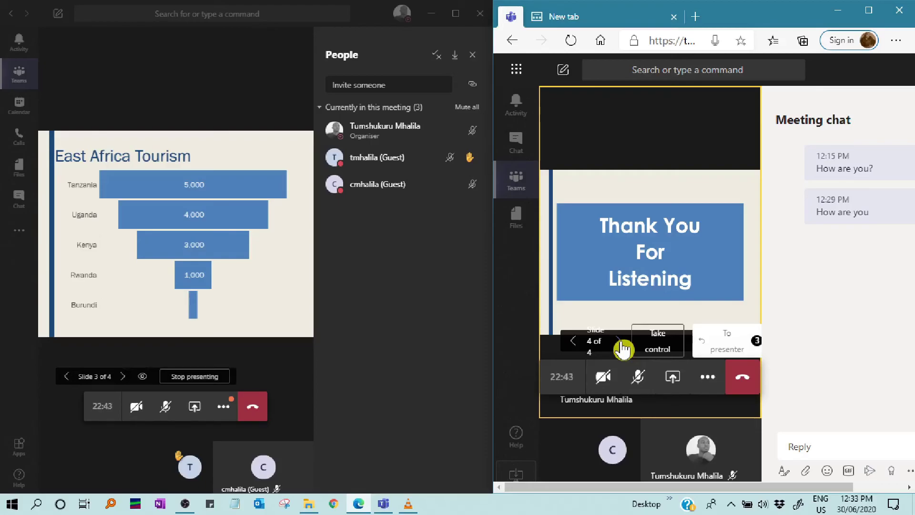
left_click(720, 341)
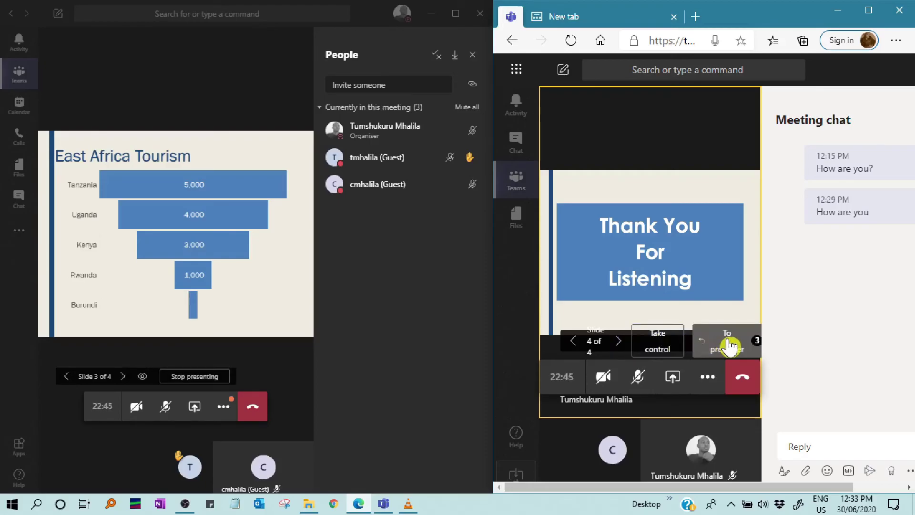